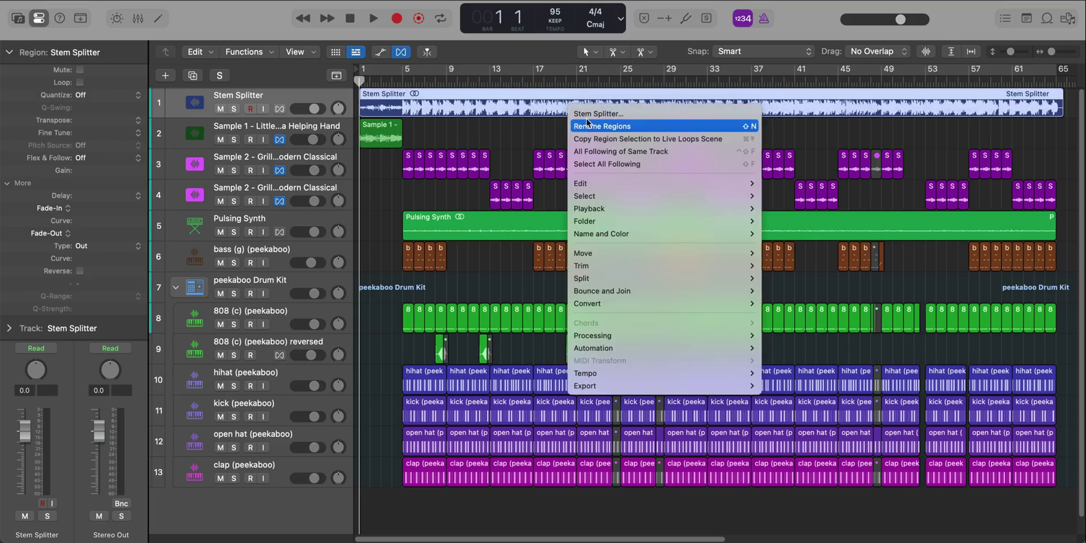
Open the Stem Splitter dialog for the Stem Splitter region
click(586, 113)
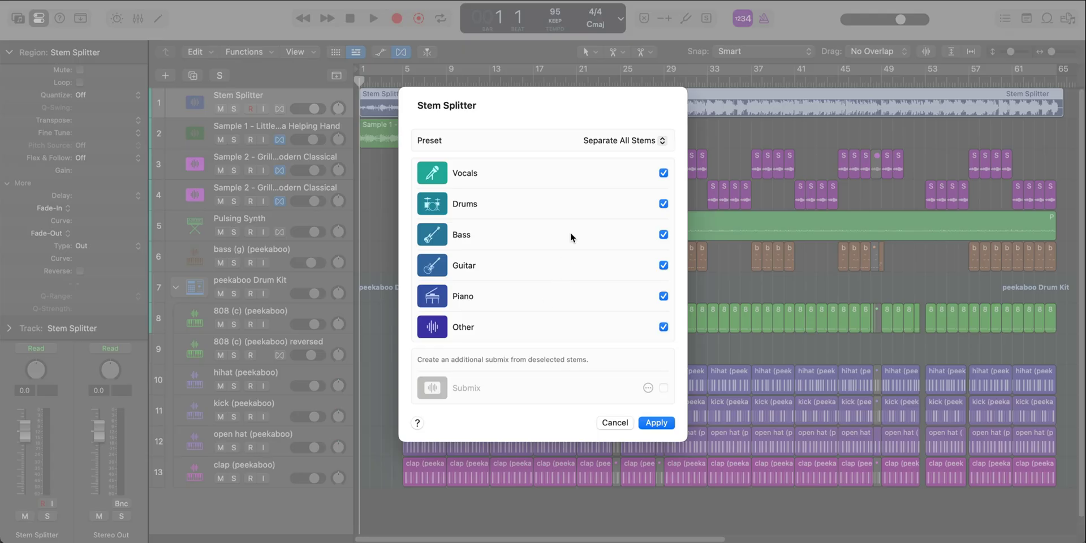
Pick the Vocals, Instruments, Drums & Bass preset, uncheck Bass, and open the Submix options
click(613, 143)
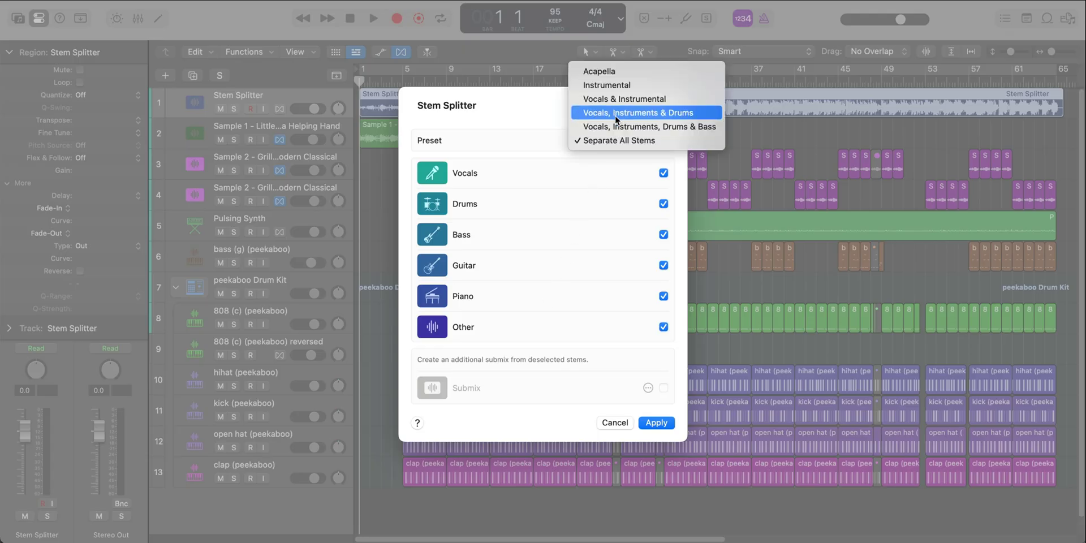
click(616, 116)
click(615, 139)
click(612, 152)
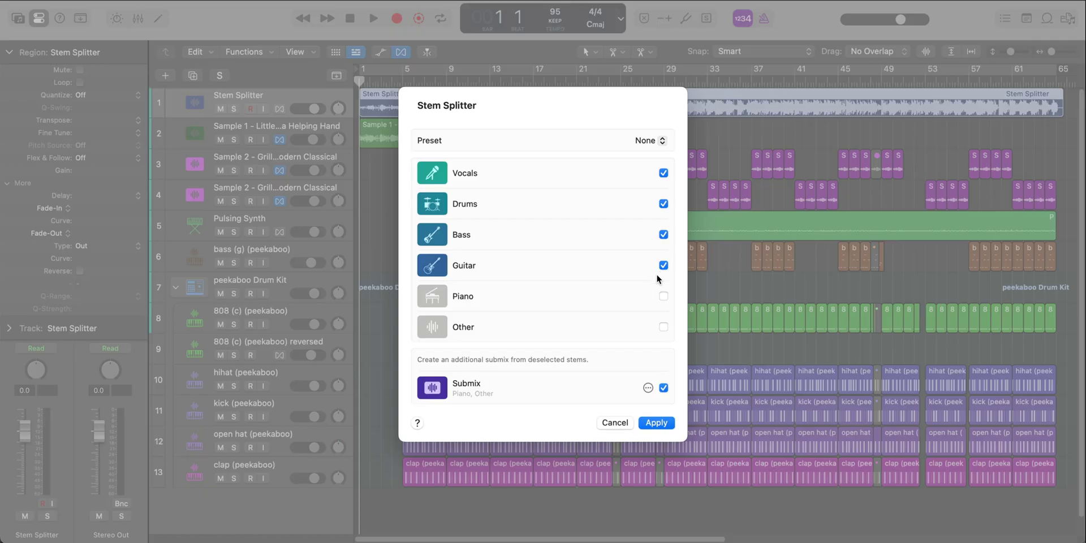
click(663, 235)
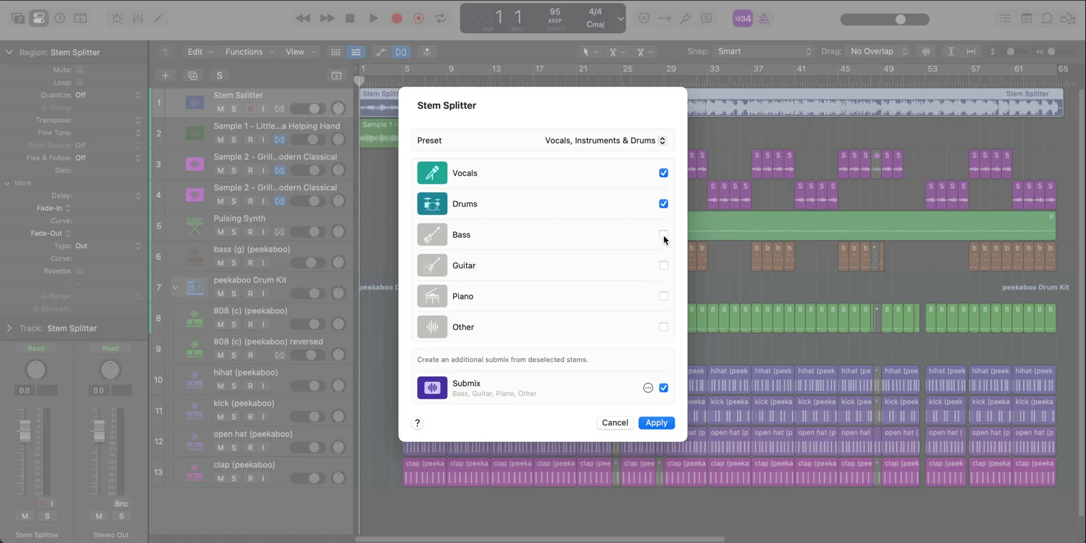
click(648, 387)
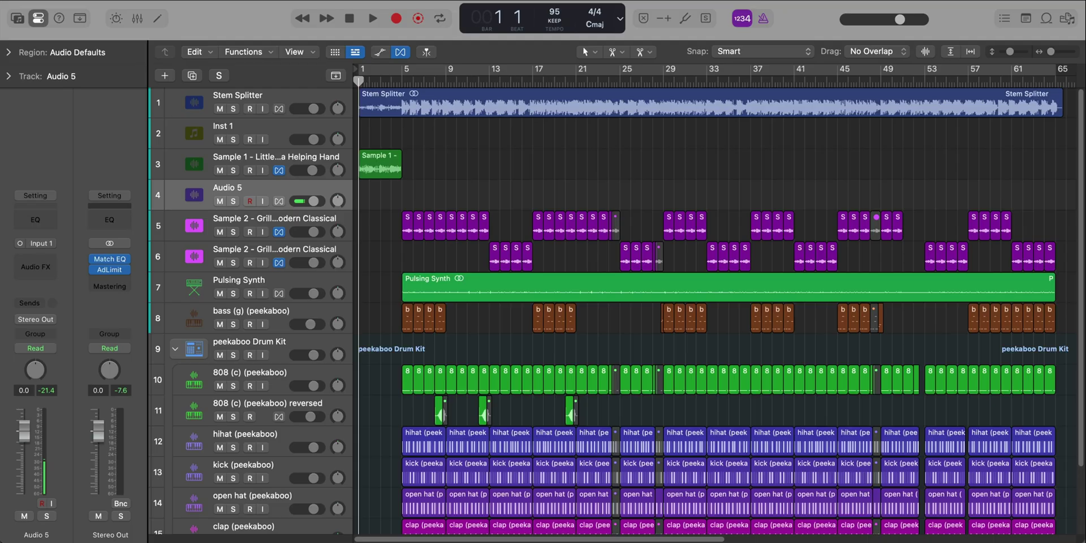
Solo the Audio 5 track
click(233, 201)
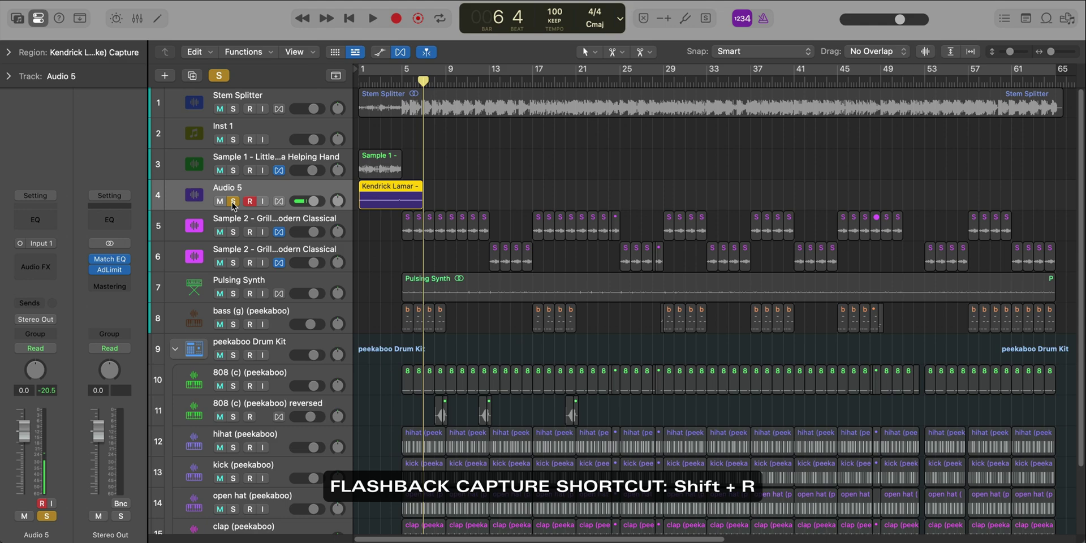
Set the cycle range to bars 1–3 in the ruler
scroll(353, 208, down, 2)
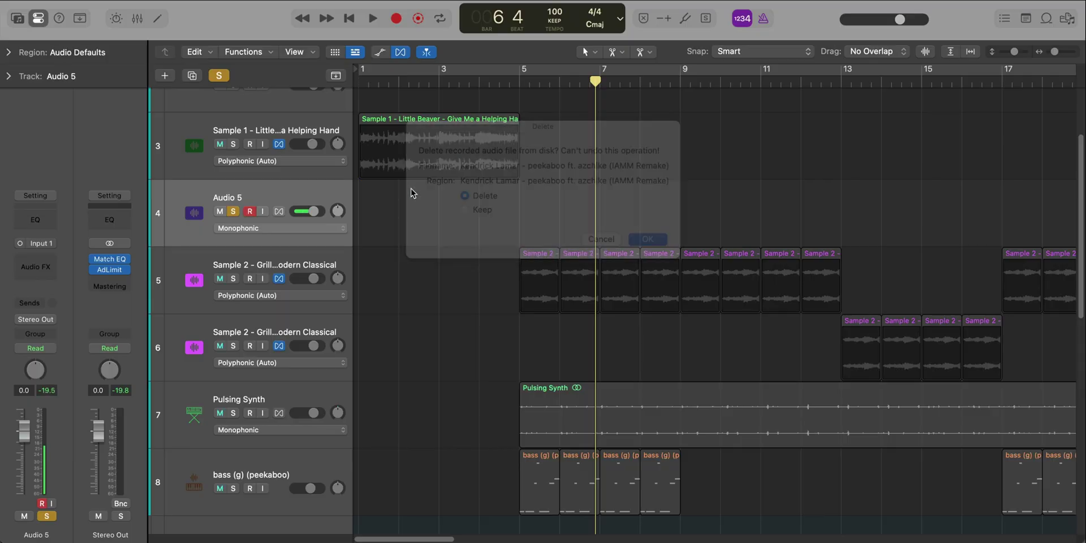
drag(404, 77, 370, 70)
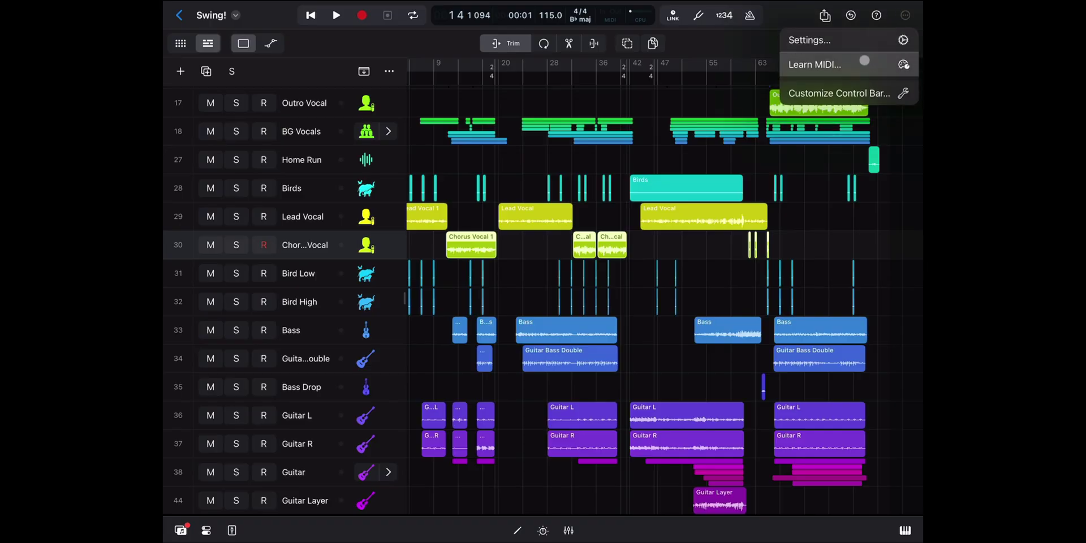
Start Learn MIDI and open the Quantec Room Simulator plug-in
click(864, 60)
drag(583, 161, 586, 165)
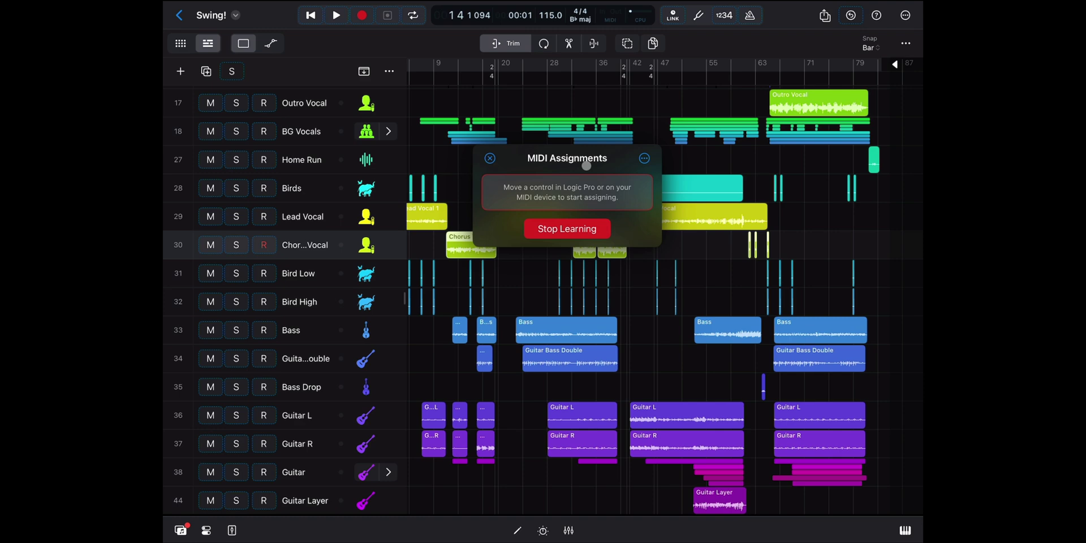
key(v)
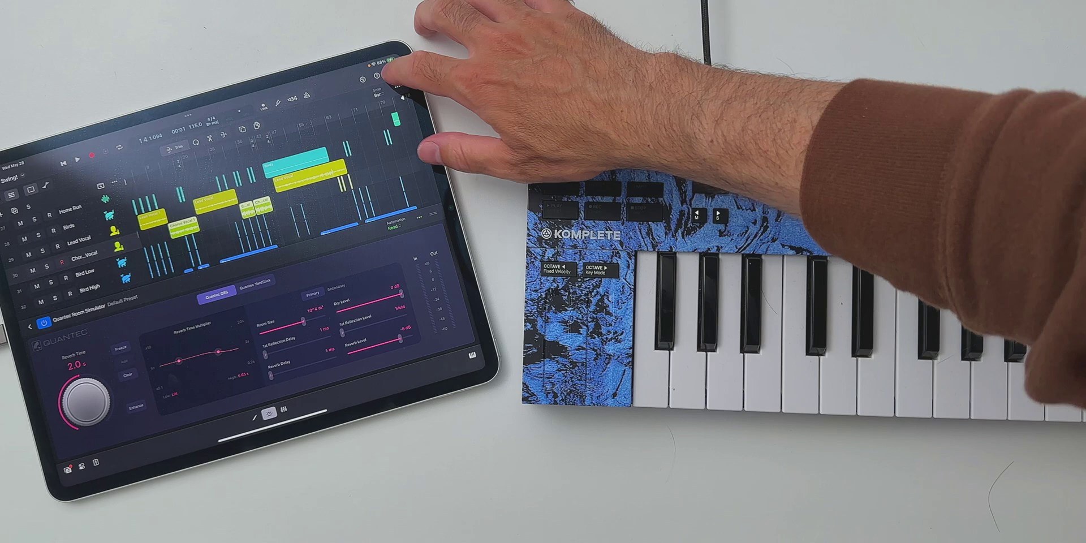
Restart MIDI learning on the iPad
click(351, 111)
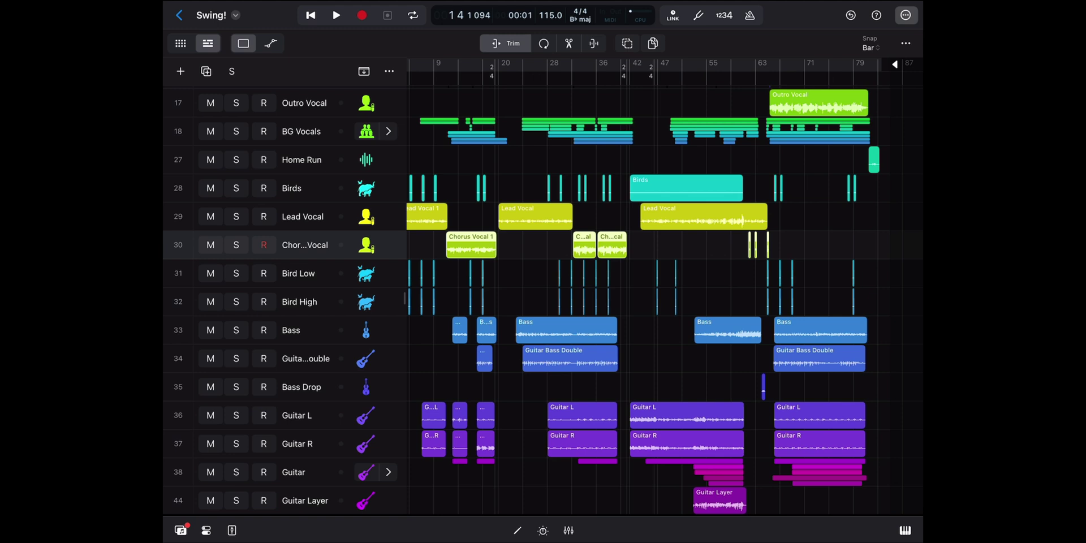
Enable Learn MIDI in the Customize Control Bar settings and close the popover
click(905, 15)
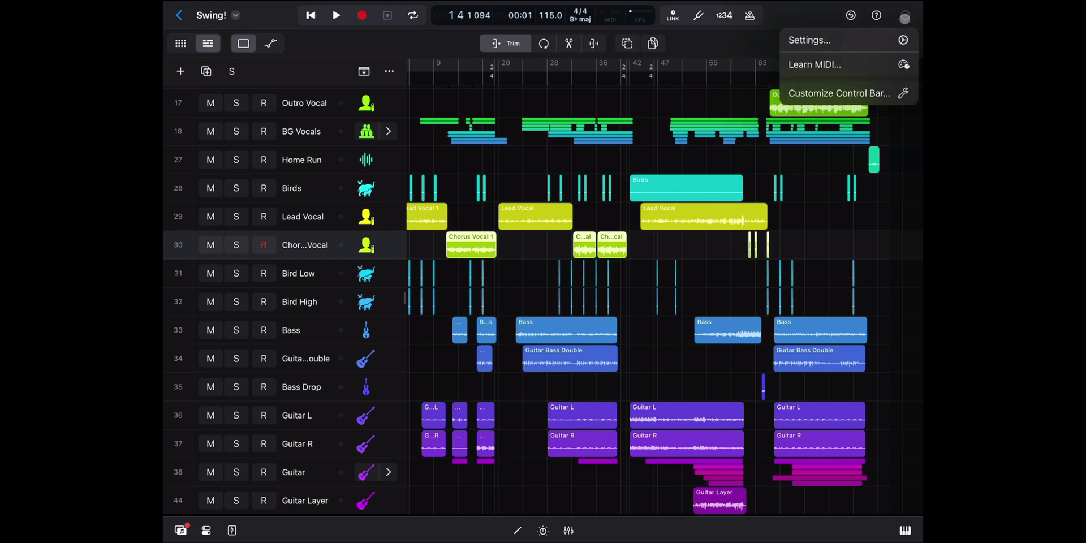
click(882, 89)
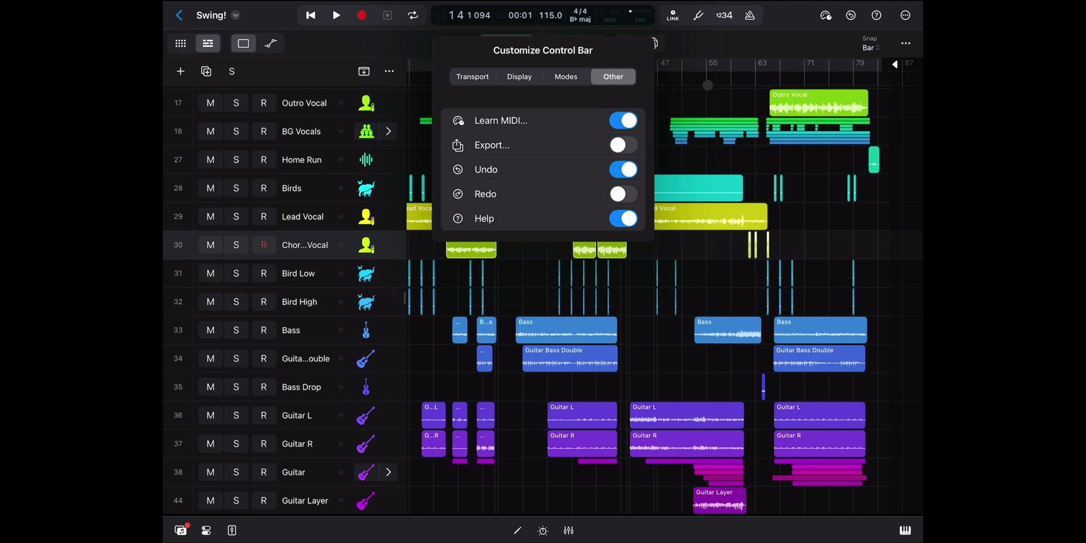
click(690, 217)
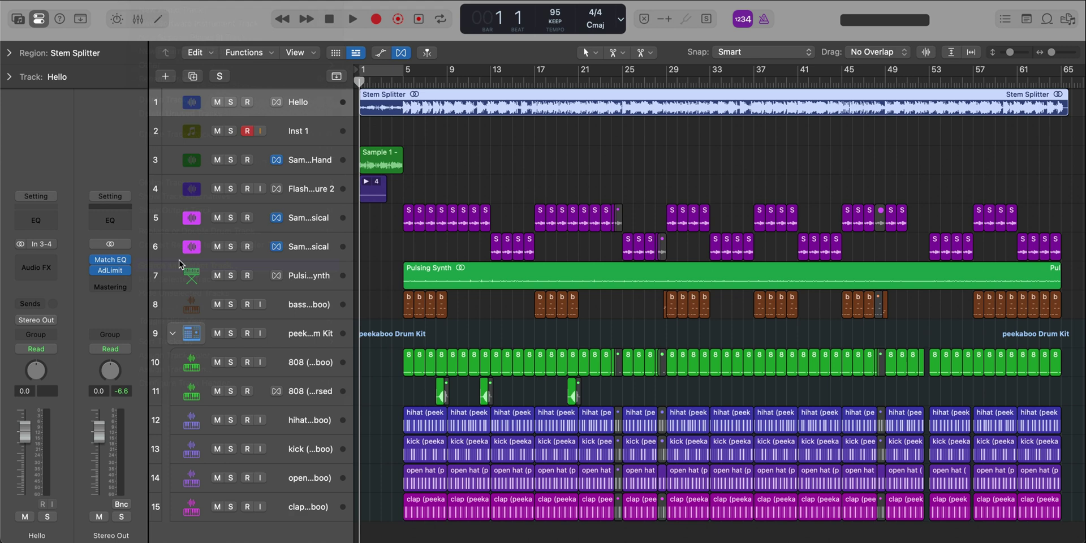
Search tracks for '80' and browse the 808 results, then search '12' to find hihat (peekaboo)
text(808)
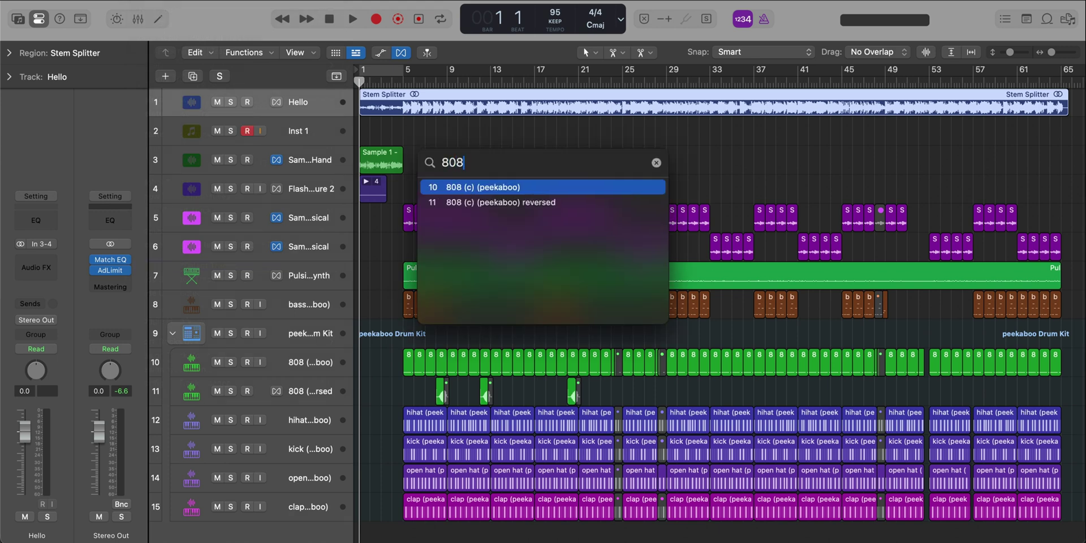
key(Down)
key(Up)
key(BackSpace)
key(BackSpace)
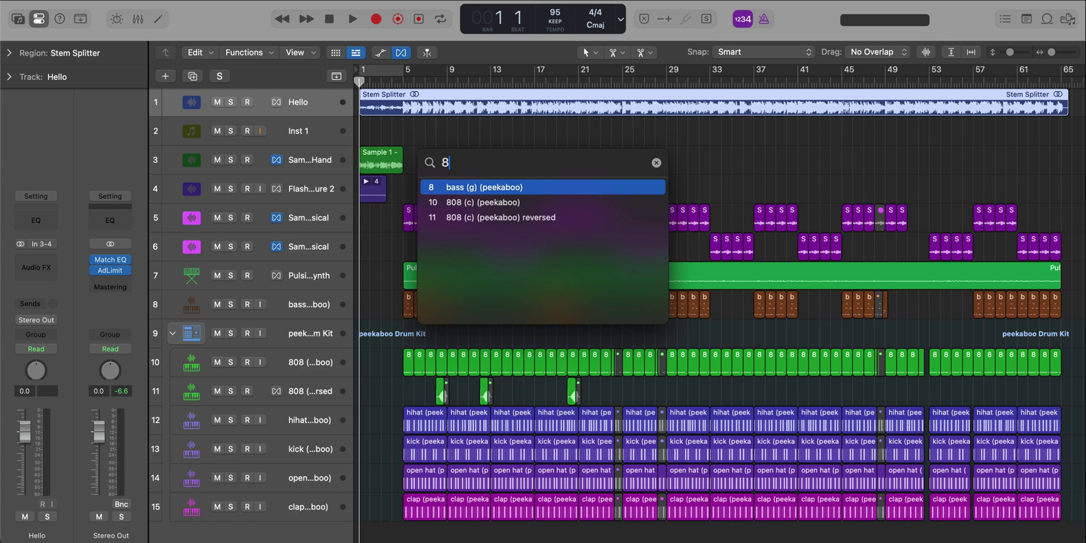
key(BackSpace)
text(12)
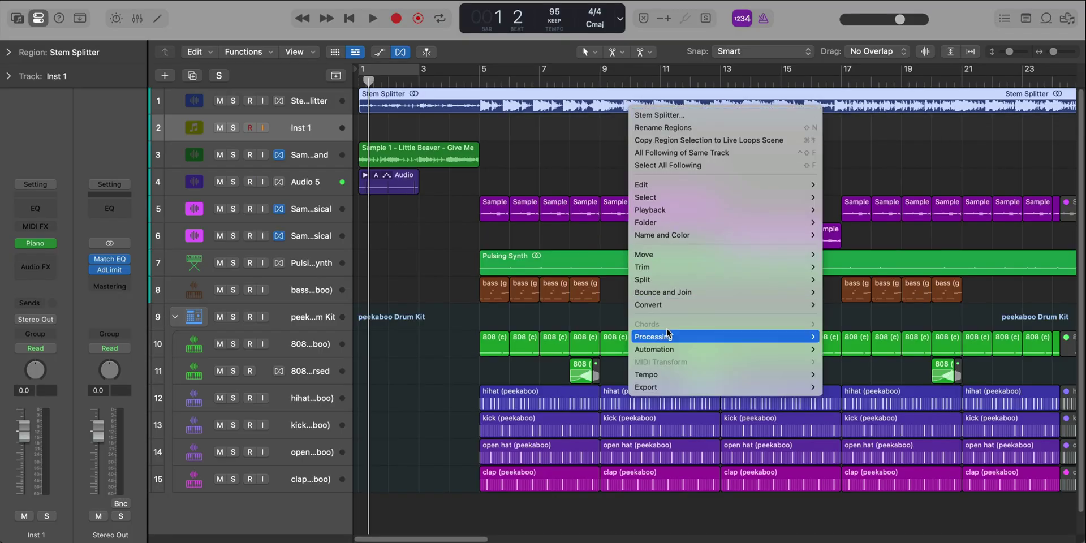
Open Normalize Region Gain and keep Process at All Equally, Peak, −1.0 dB
mouse_move(667, 333)
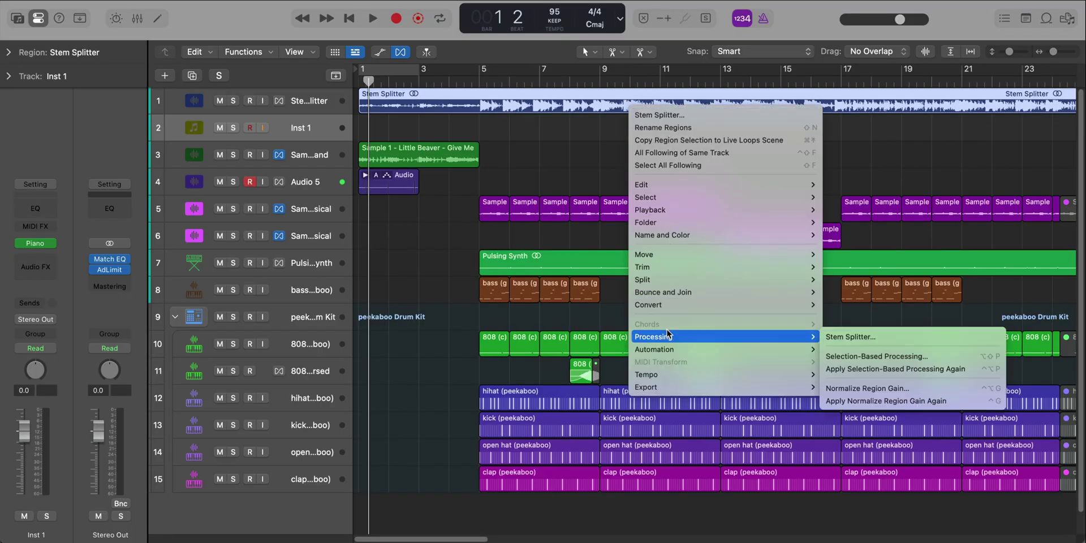
click(856, 390)
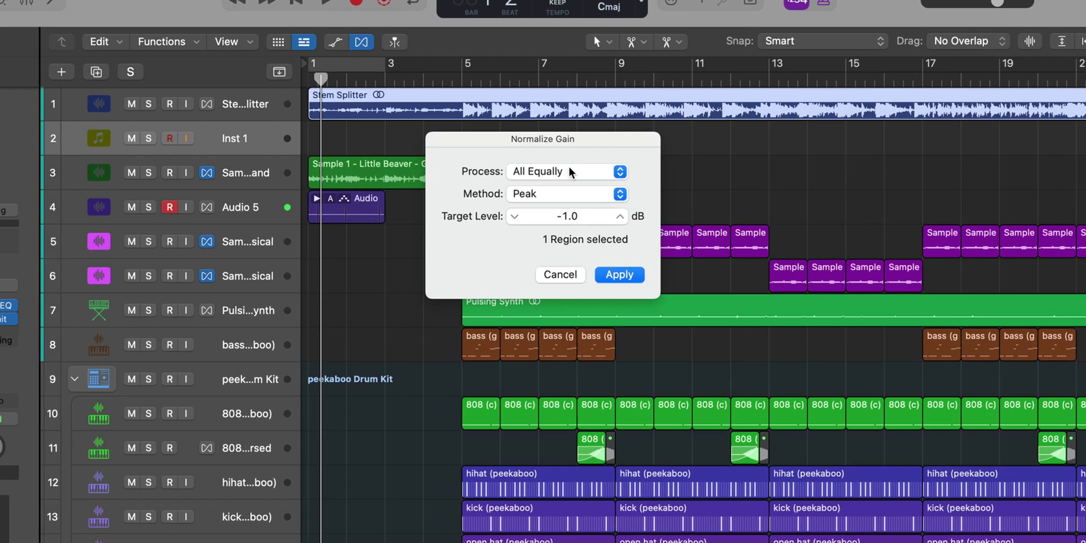
click(563, 154)
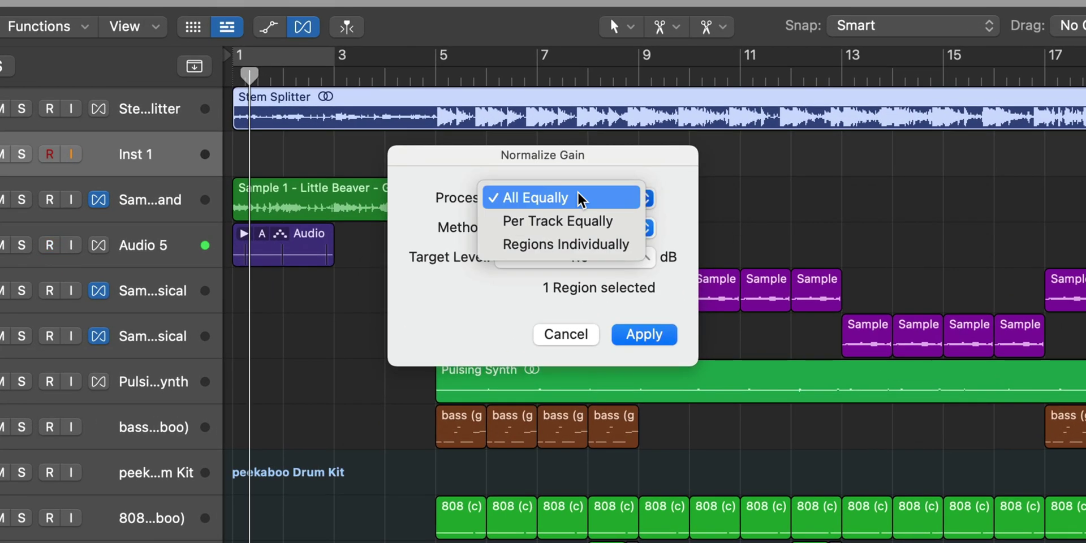
click(562, 198)
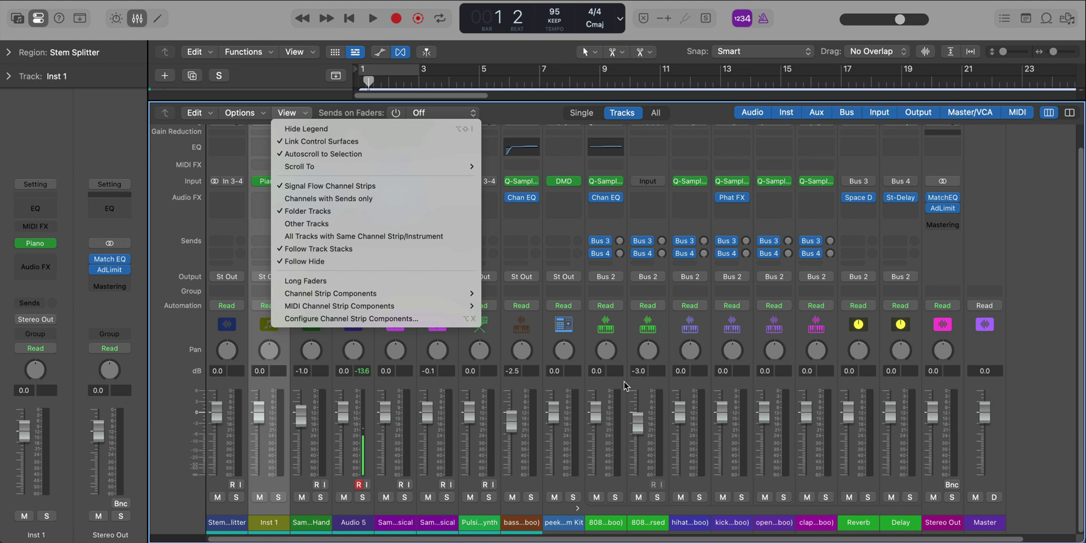
Turn on Long Faders from the Mixer's View menu
click(294, 114)
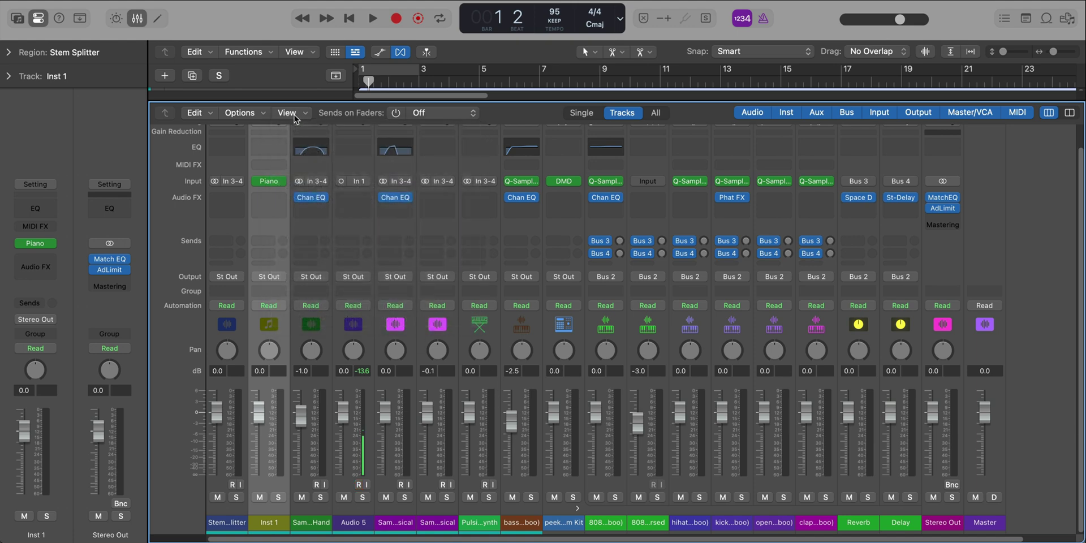
click(294, 113)
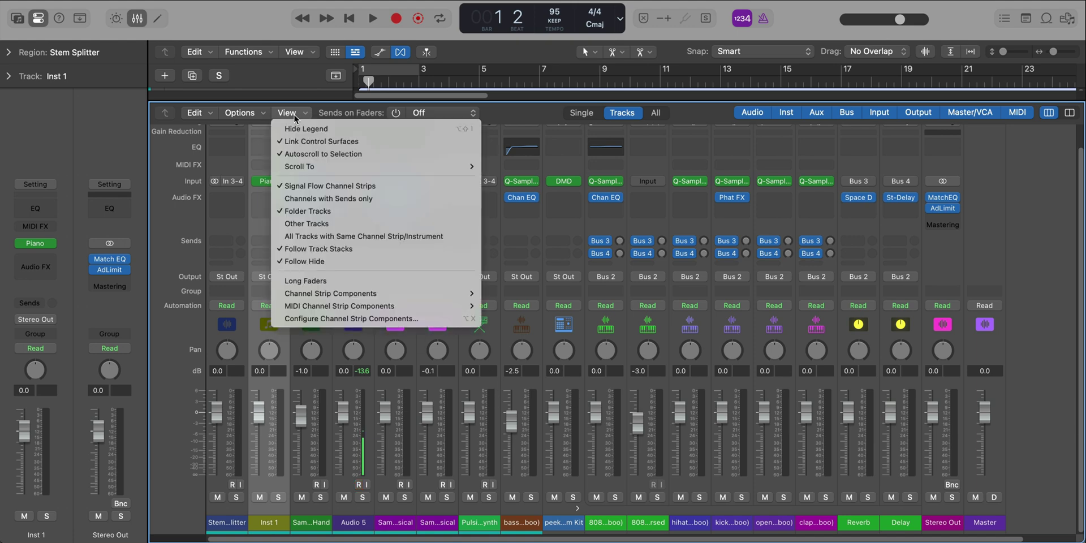
click(318, 282)
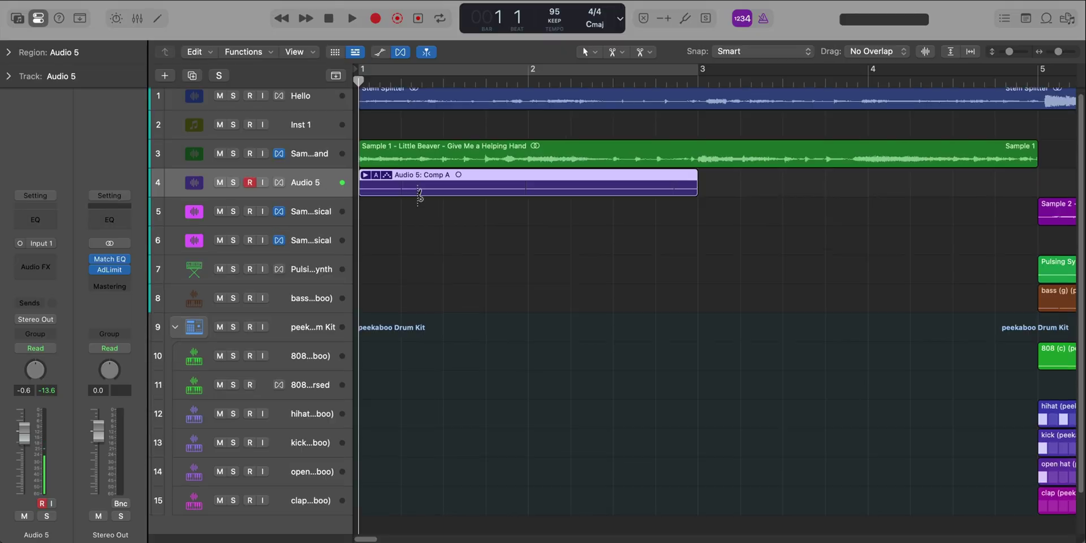
Zoom the Tracks area vertically so full track names and waveforms are readable
scroll(417, 194, up, 5)
scroll(419, 195, up, 2)
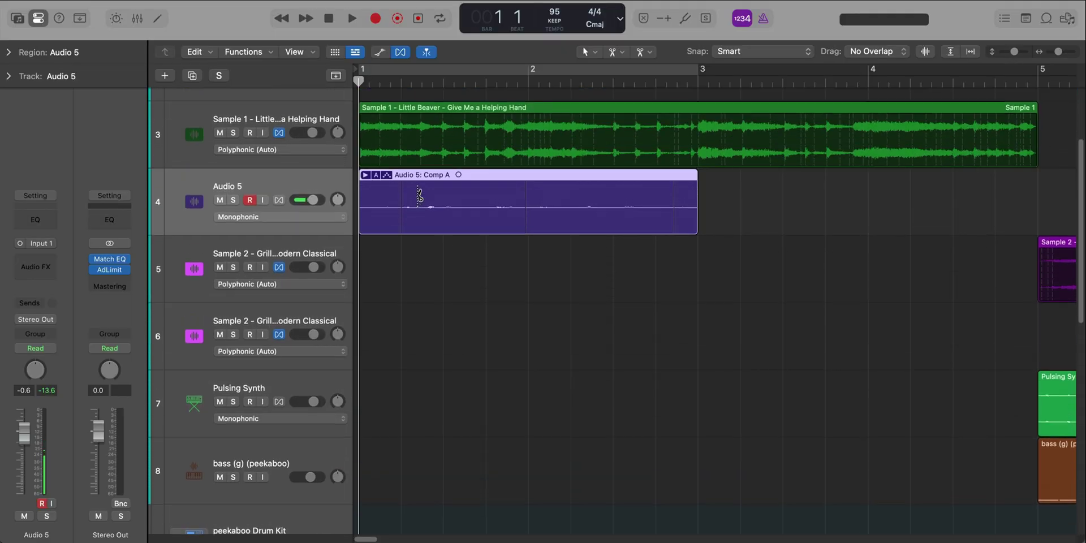